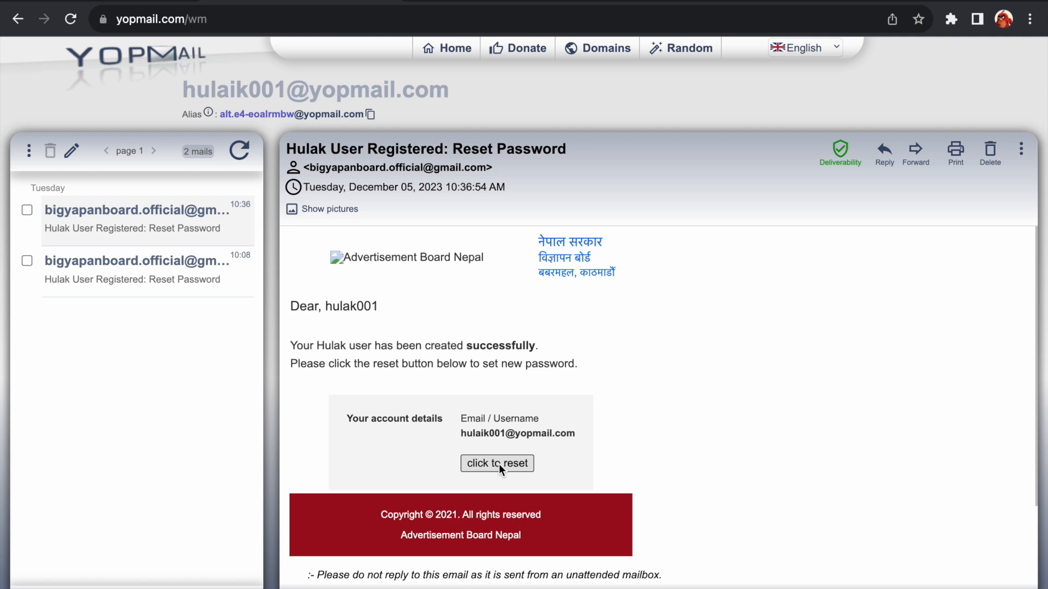
Step: Examine the password reset page that the reset link in the registration email leads to
click(506, 3)
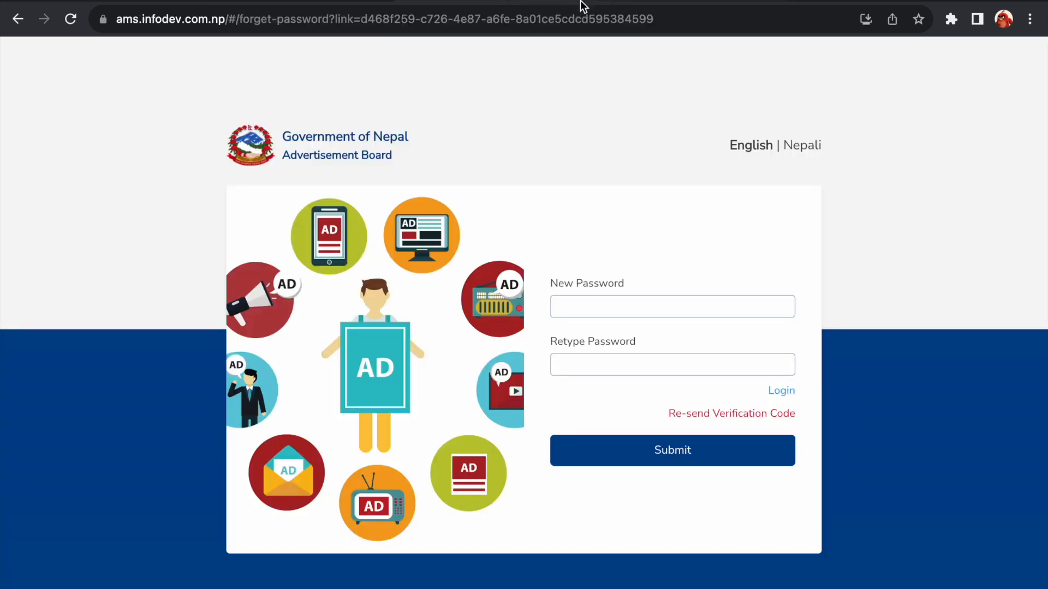
click(603, 311)
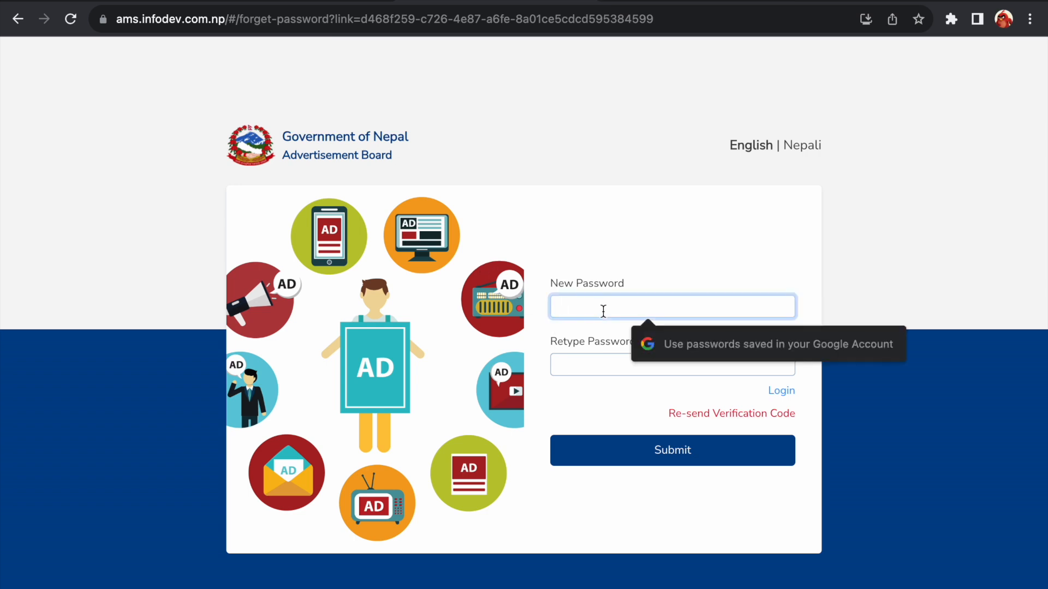
key(Return)
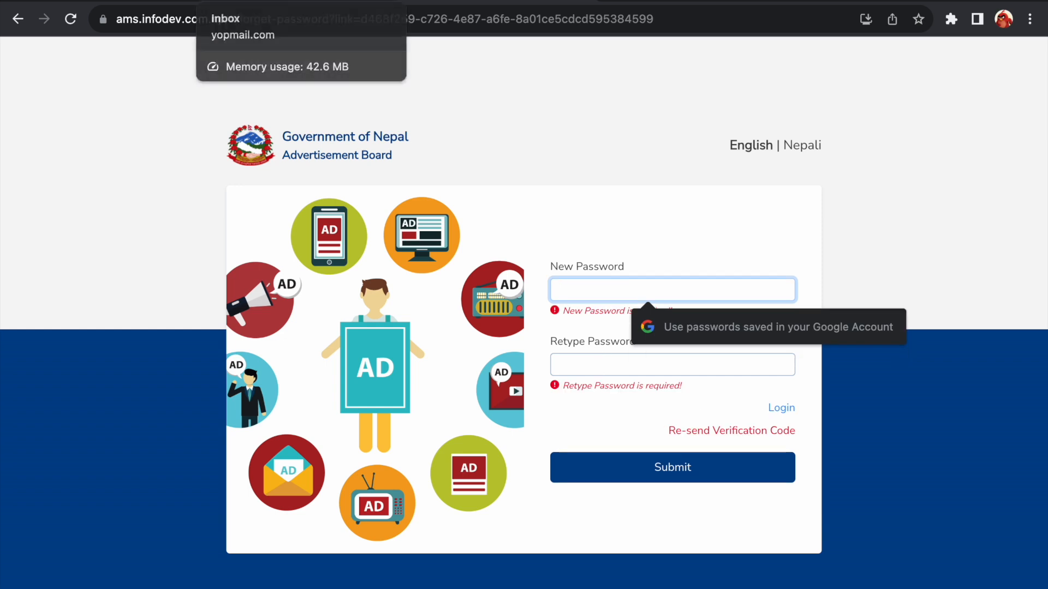
click(104, 1)
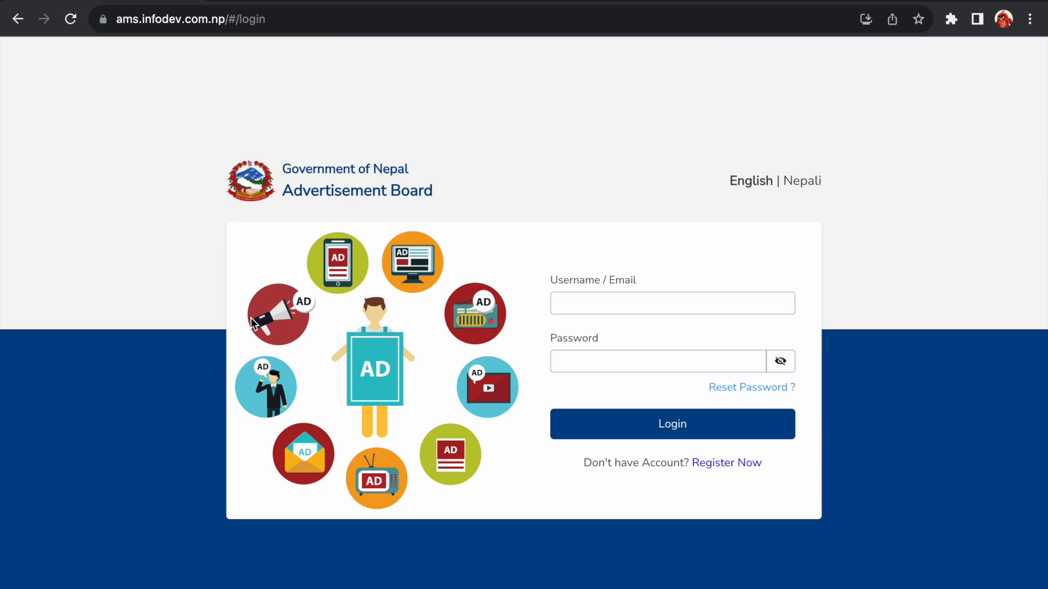
click(312, 1)
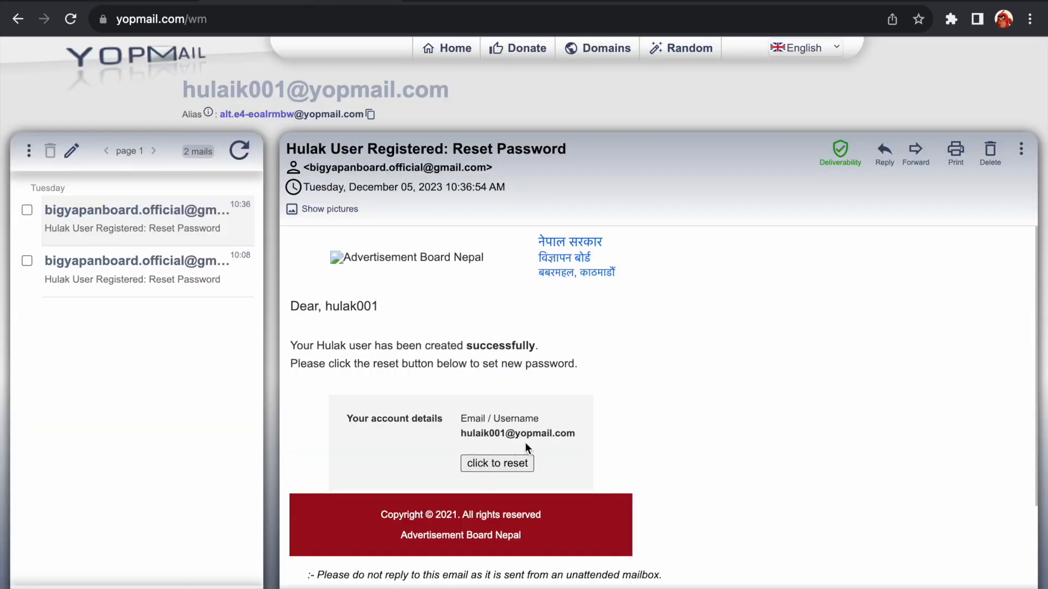
click(497, 464)
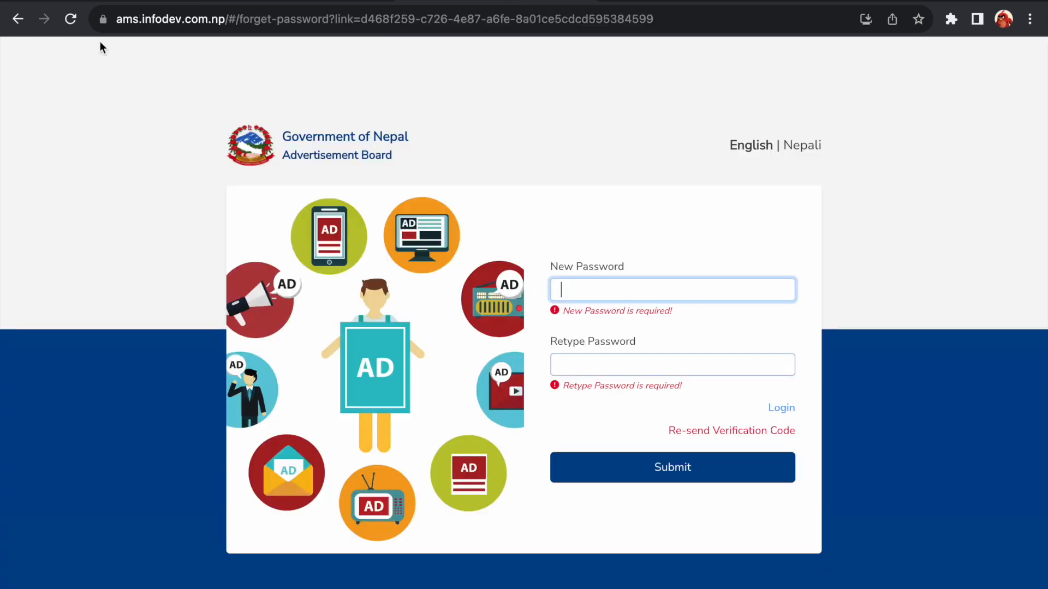
click(112, 2)
click(603, 304)
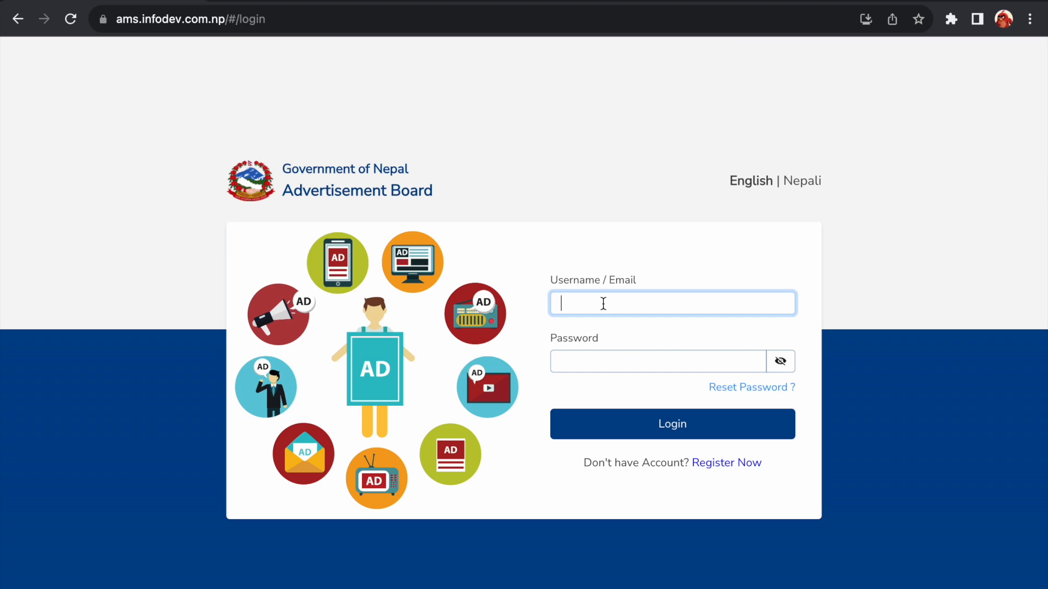
text(khota)
text(ndpo)
key(Tab)
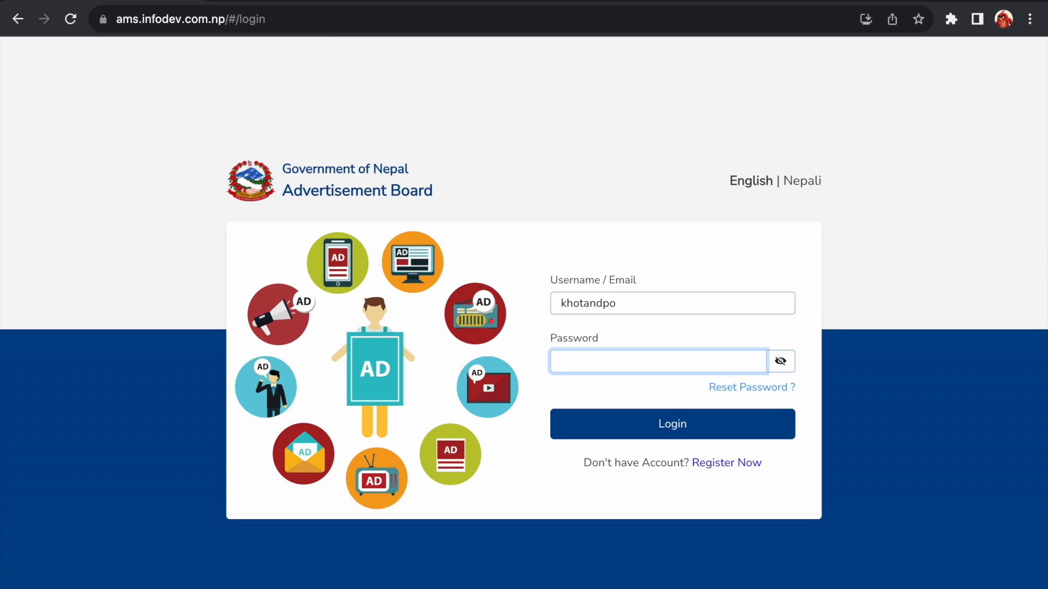
text(•••••••••)
key(Return)
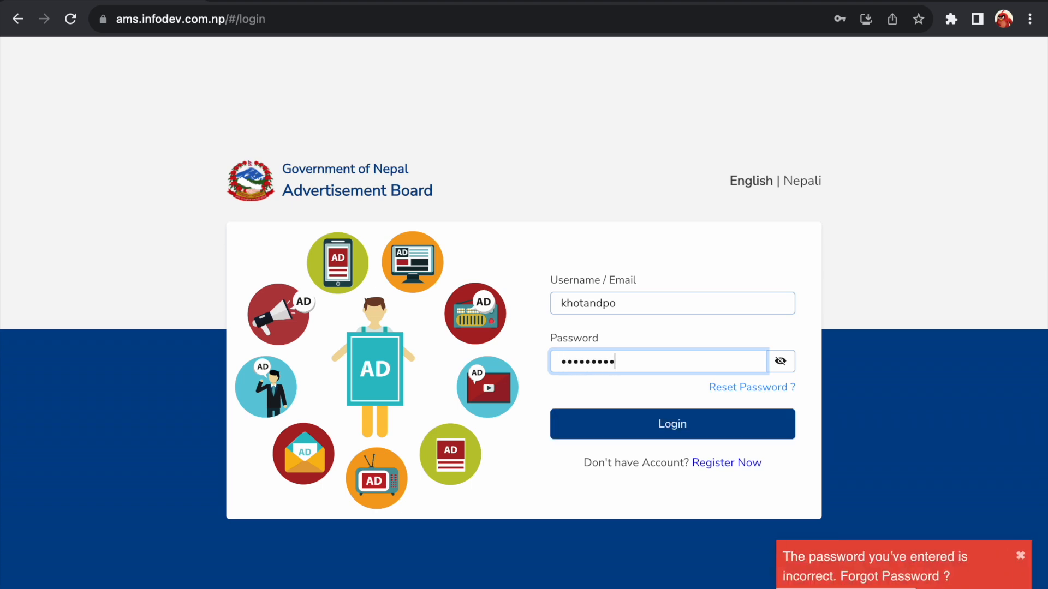
click(603, 302)
key(BackSpace)
text(g)
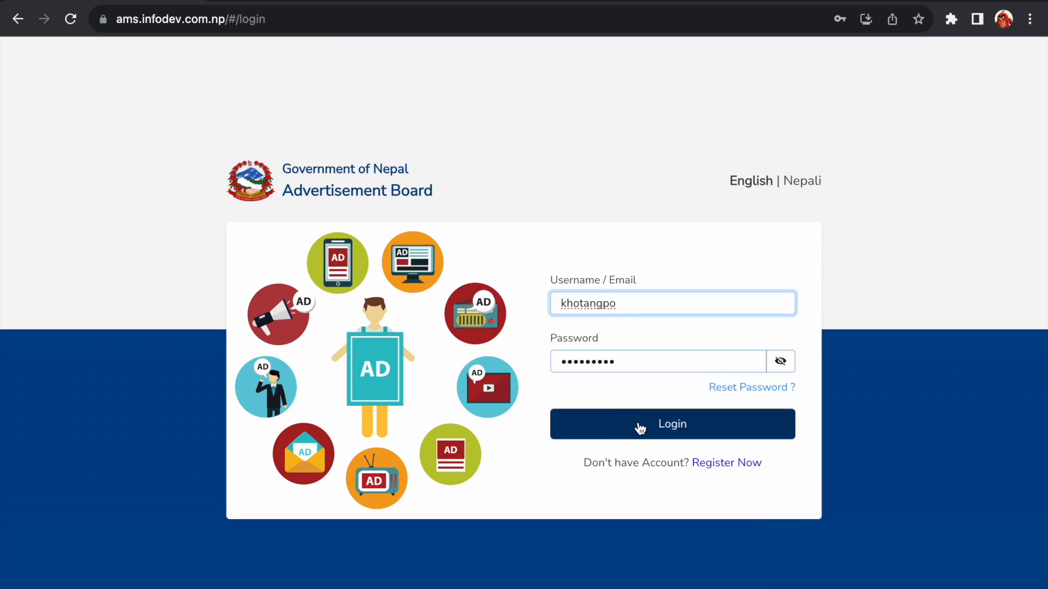
click(640, 429)
click(603, 303)
text(d)
click(653, 430)
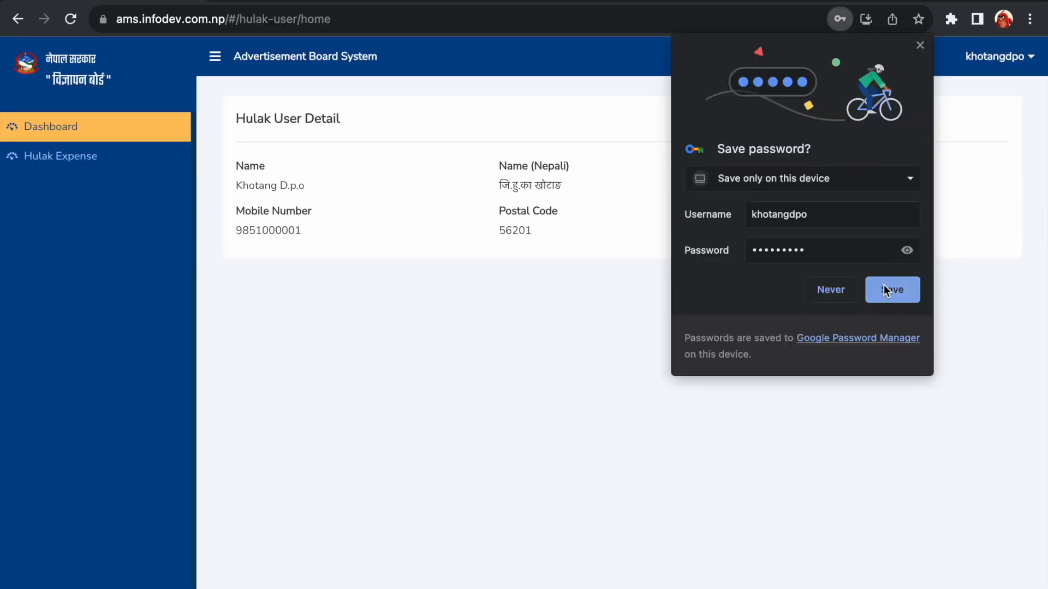
click(883, 289)
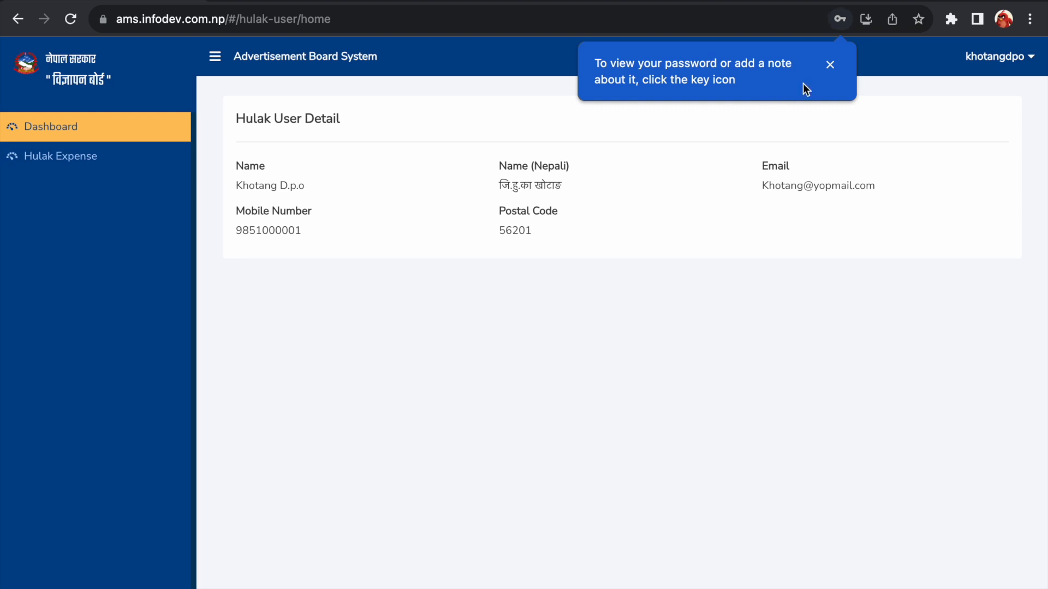
click(832, 66)
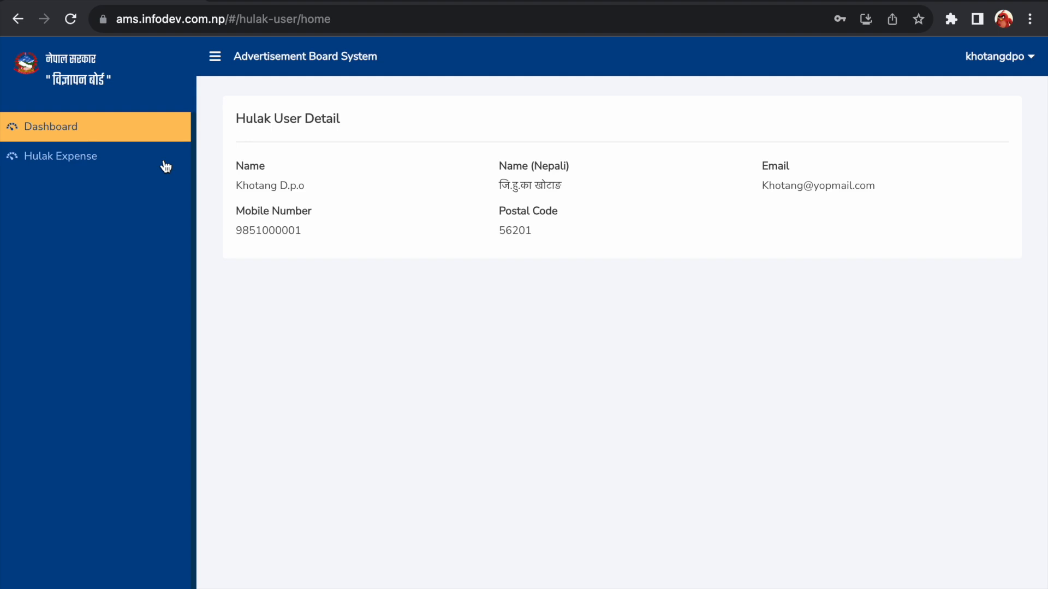
Step: Open the Hulak Expense page and look through the fiscal years available for selection
click(82, 163)
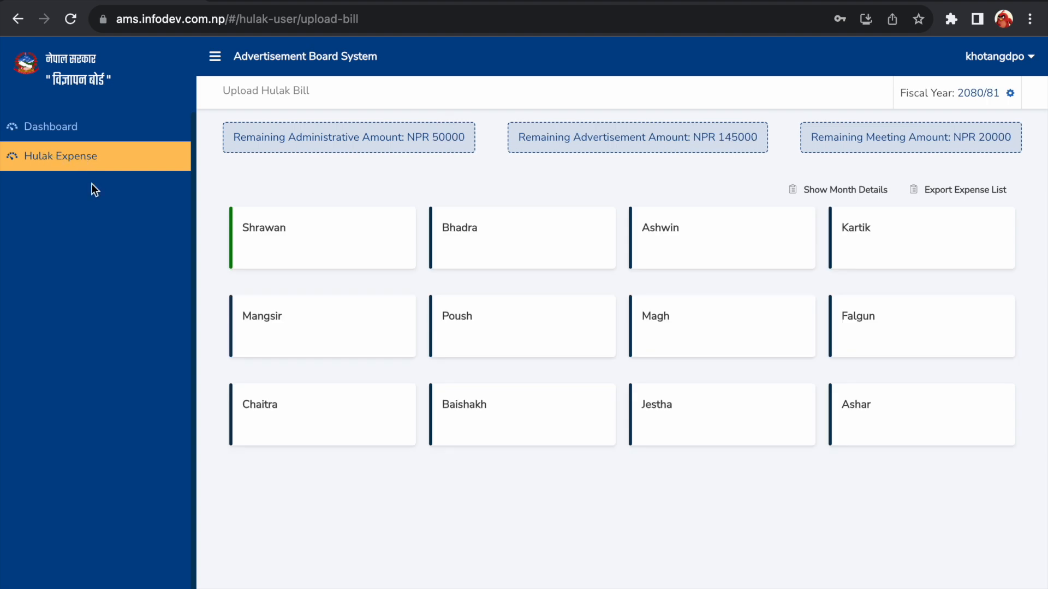
drag(510, 367, 926, 187)
click(634, 193)
click(1011, 96)
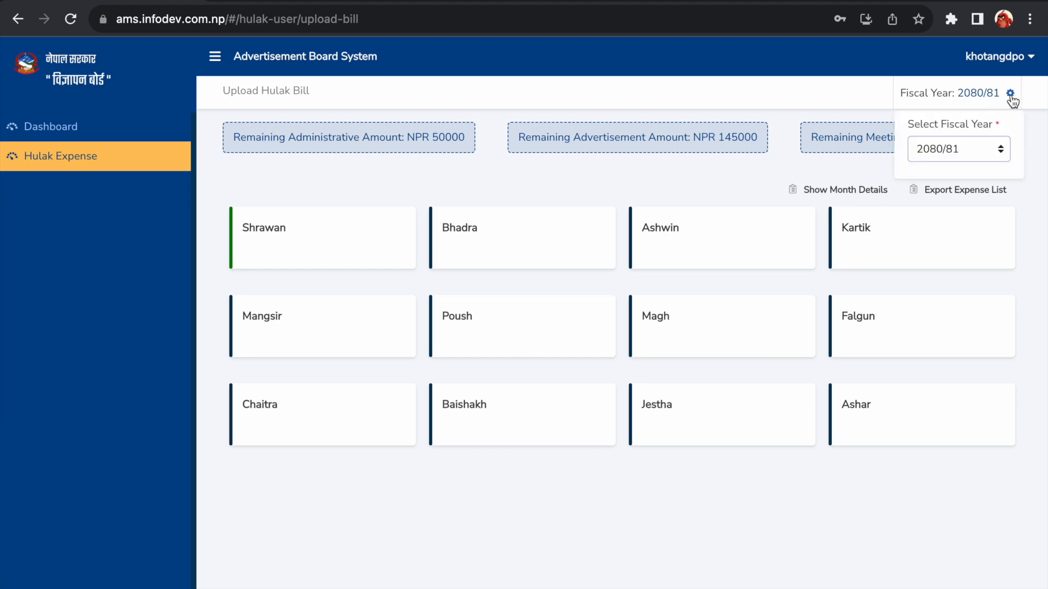
click(965, 150)
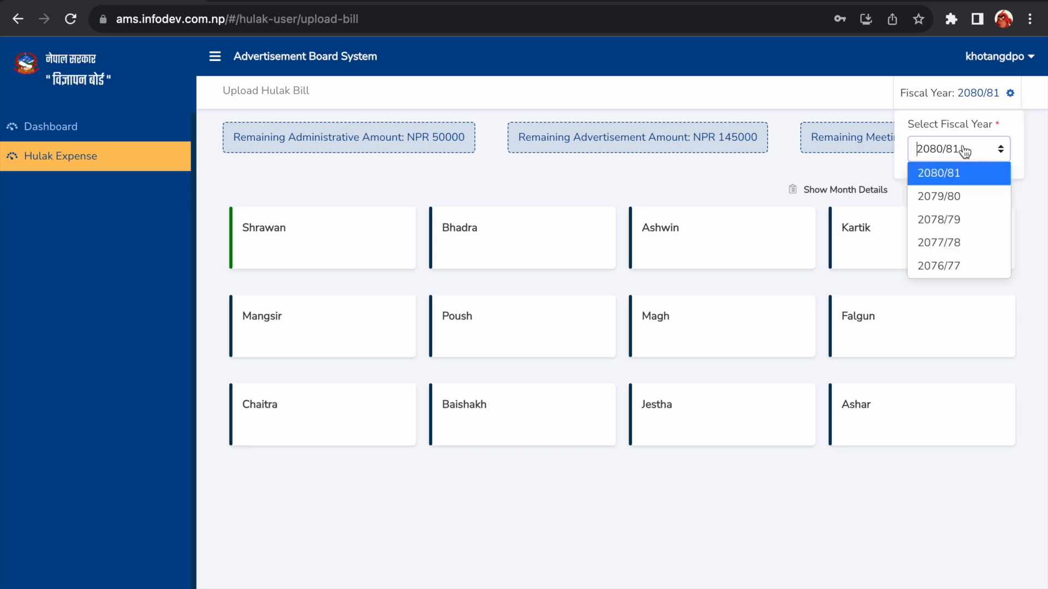
click(1010, 93)
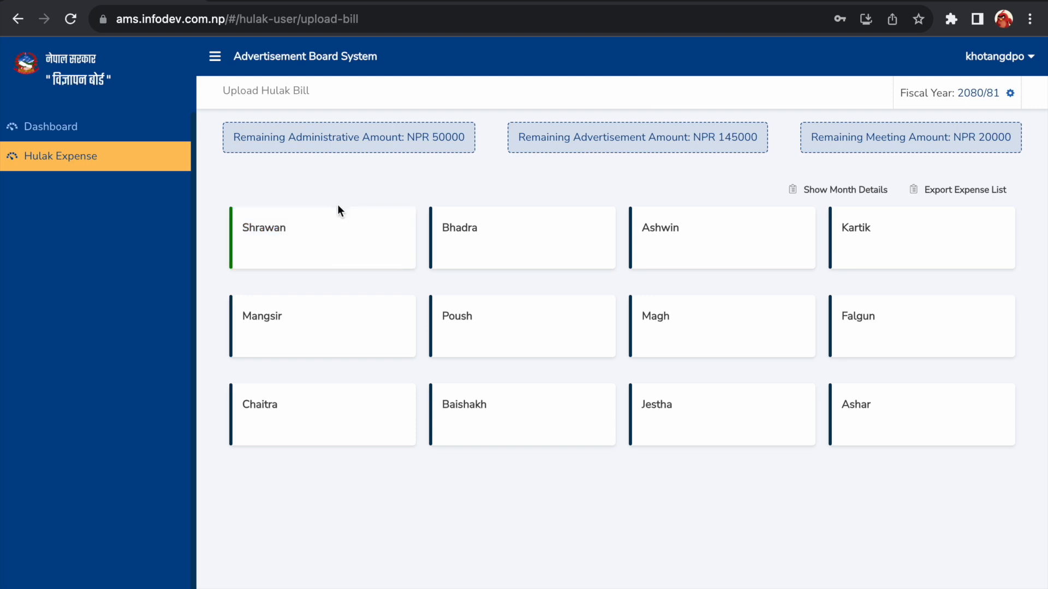
Step: Open the Shrawan month's expenses and start adding a new expense
click(329, 220)
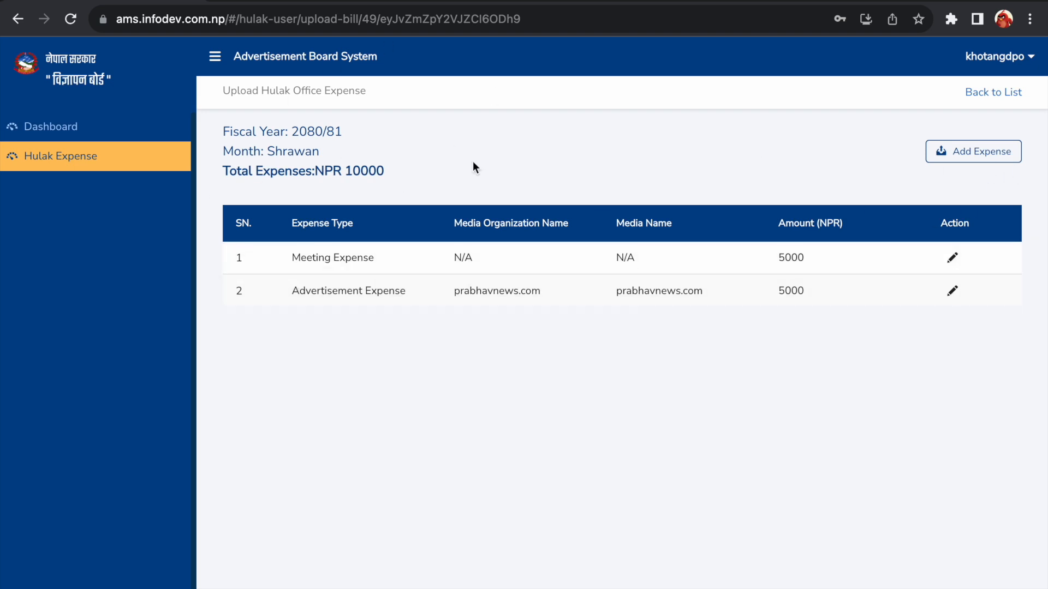
click(996, 164)
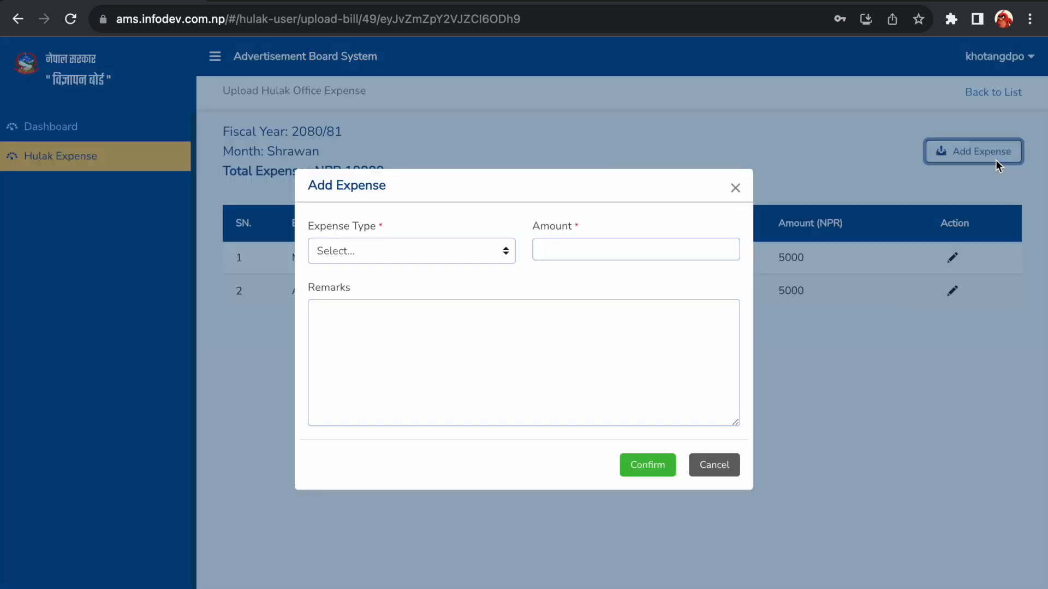
Step: Try the Administrative Expense type with the remark "asdf", and switch the type to Meeting Expense
click(444, 258)
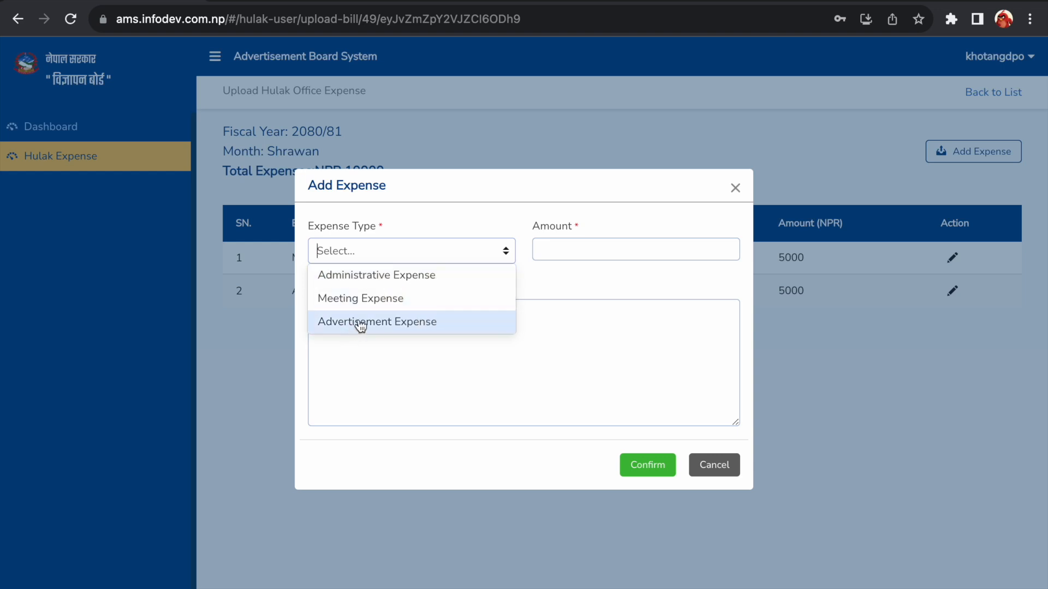
click(412, 277)
click(577, 250)
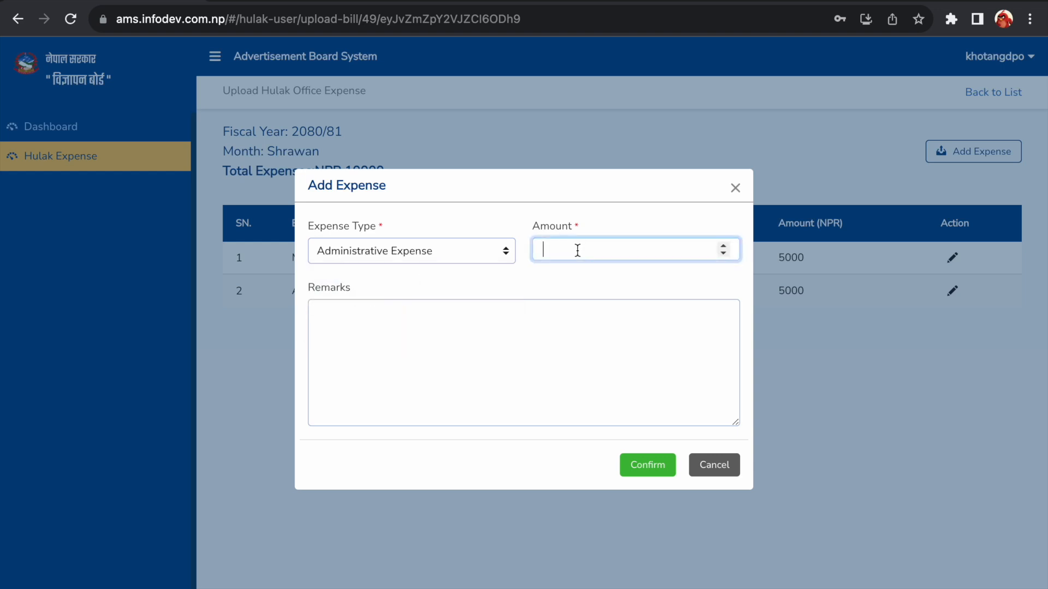
click(419, 355)
text(asdf)
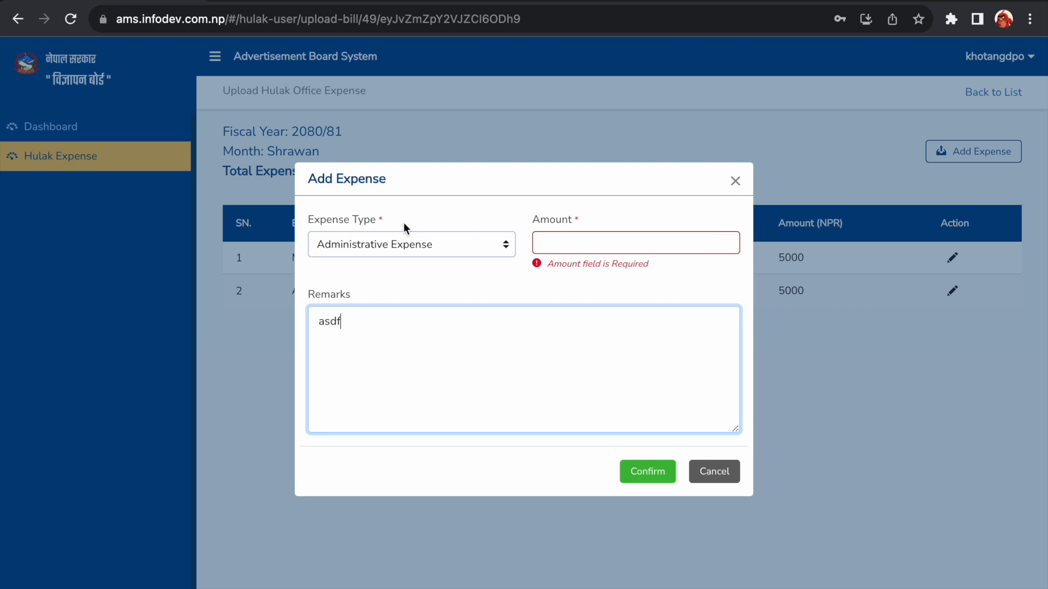
click(622, 240)
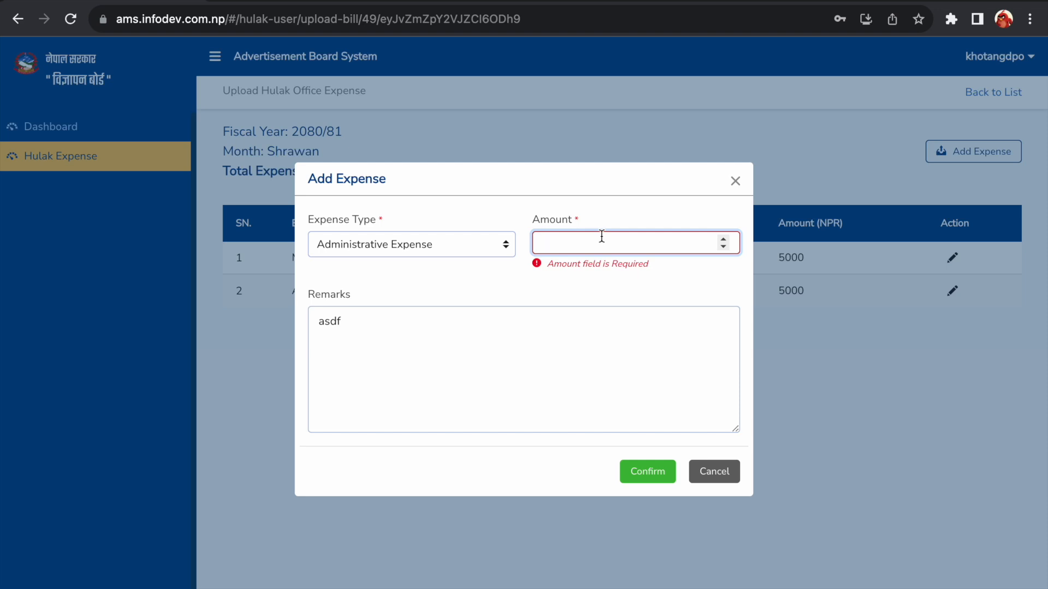
click(426, 244)
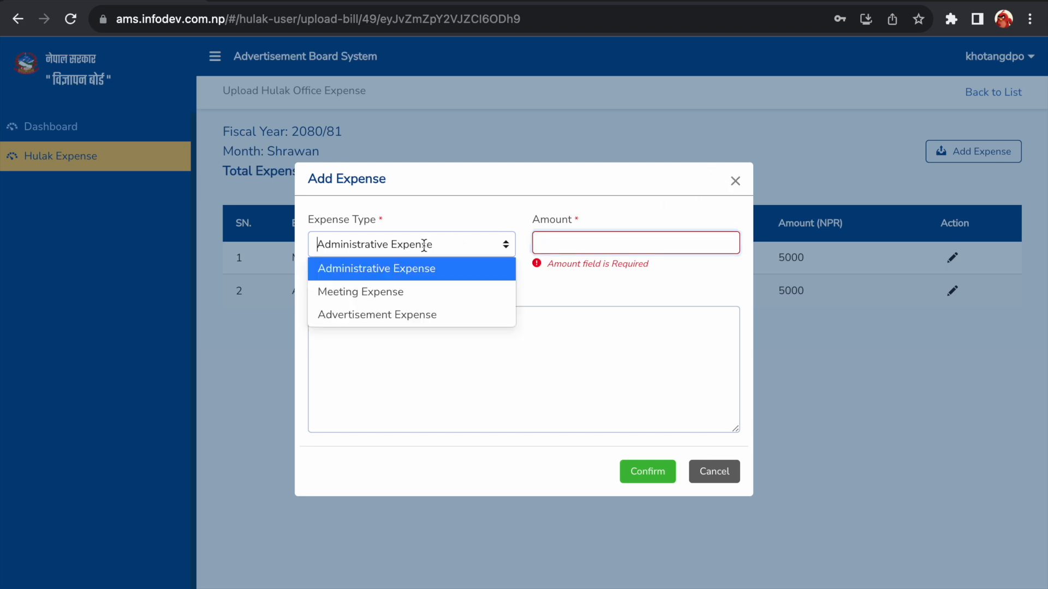
click(413, 292)
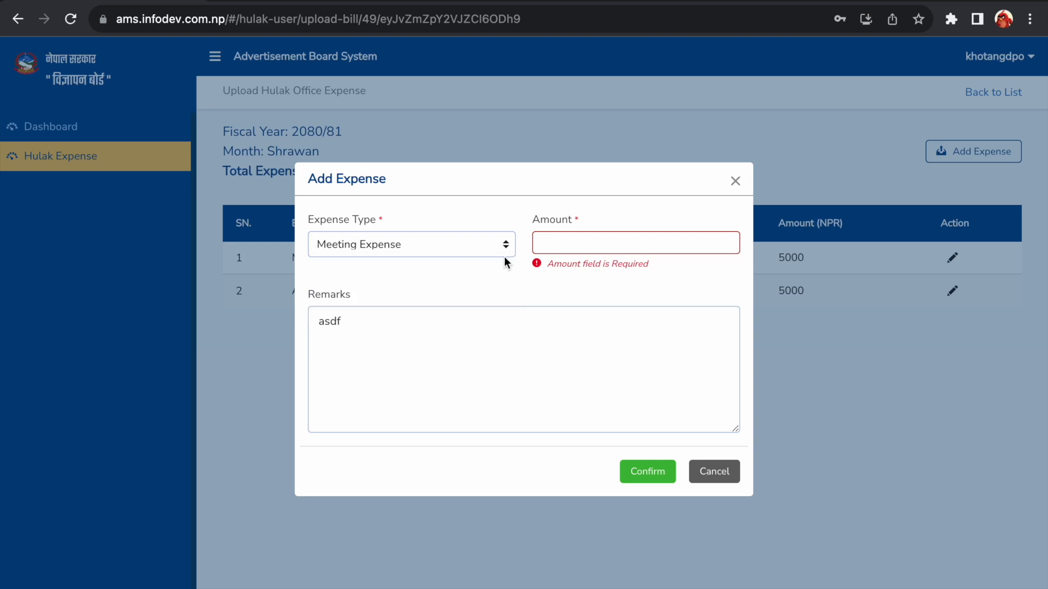
Step: Set the expense type to Advertisement Expense, with Khotang Media Pvt Ltd as media organization and Radio Khotang 103.3 MHz as media
click(459, 252)
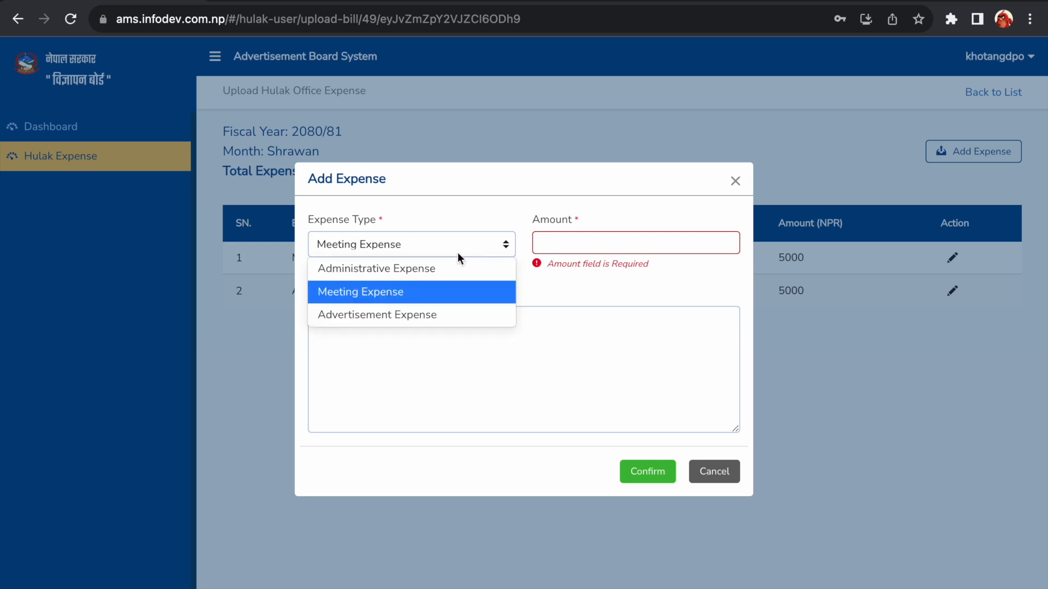
click(421, 315)
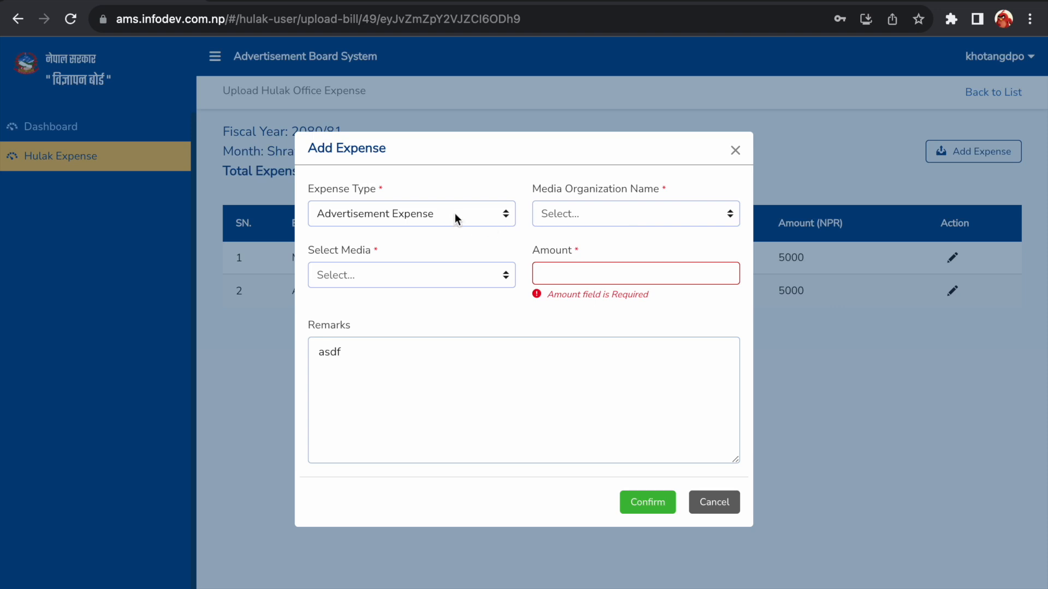
click(577, 214)
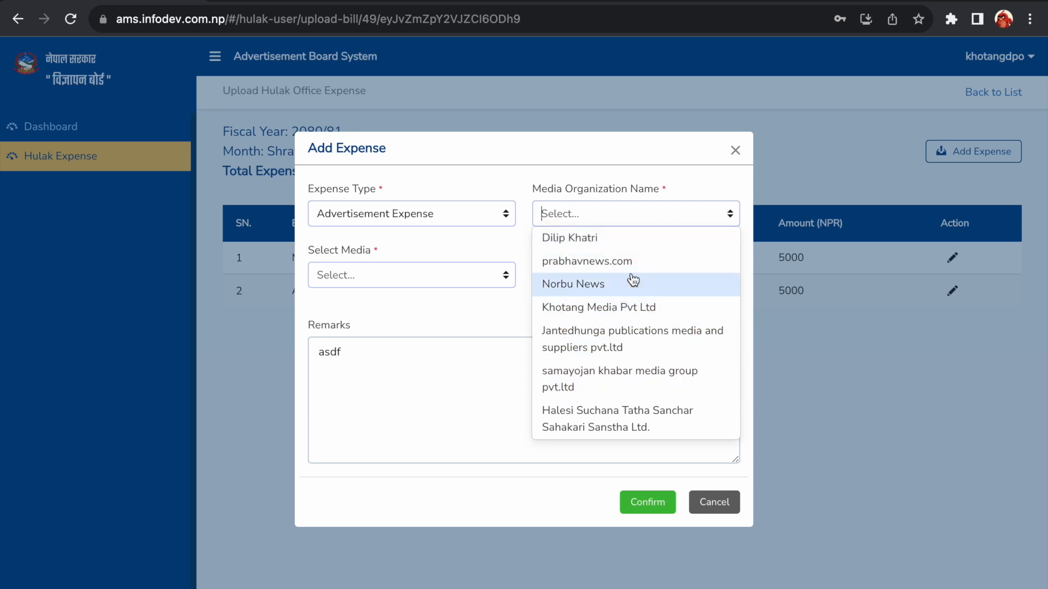
click(599, 319)
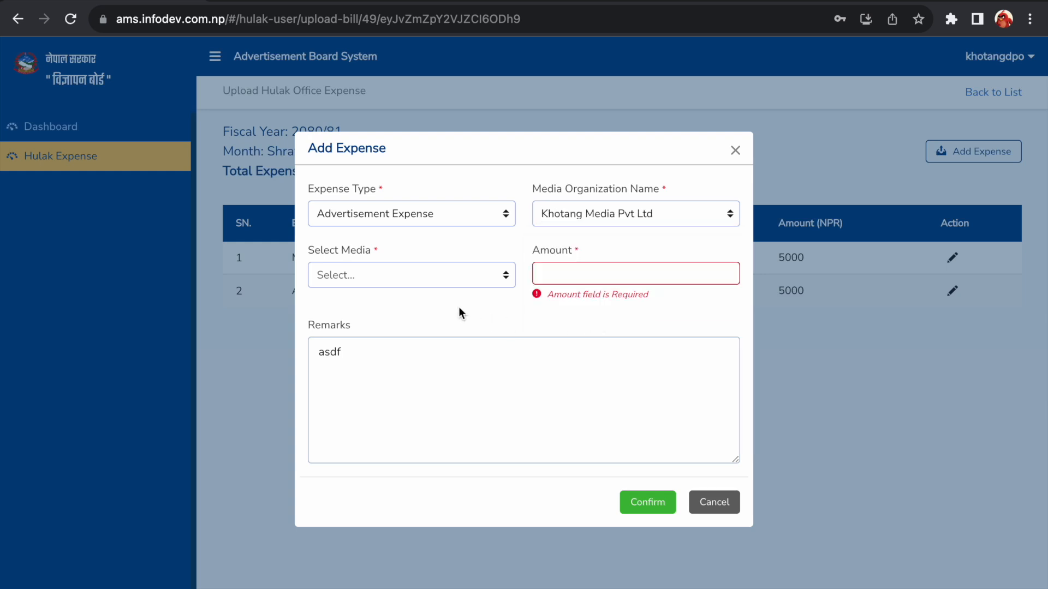
click(425, 280)
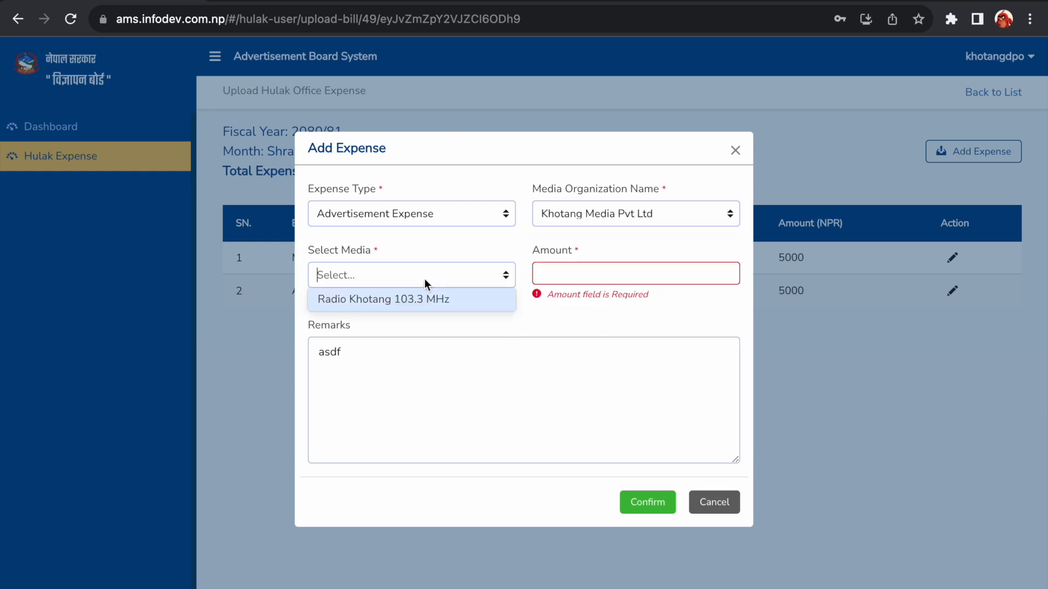
click(402, 304)
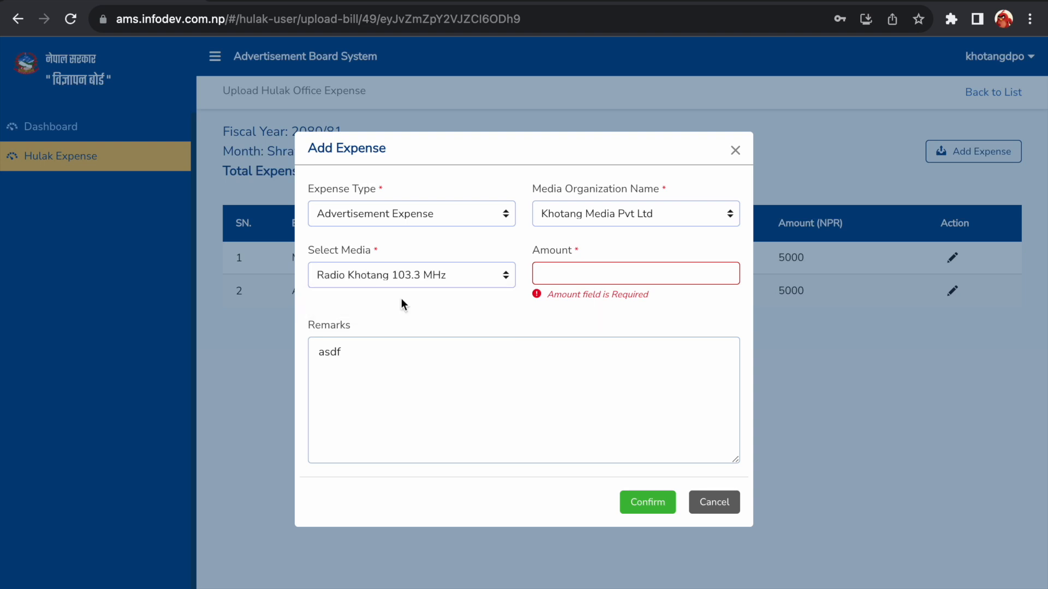
Step: Enter the amount 50000, replace the remarks with "Advertisement expense for shrawan." and submit the expense
click(600, 275)
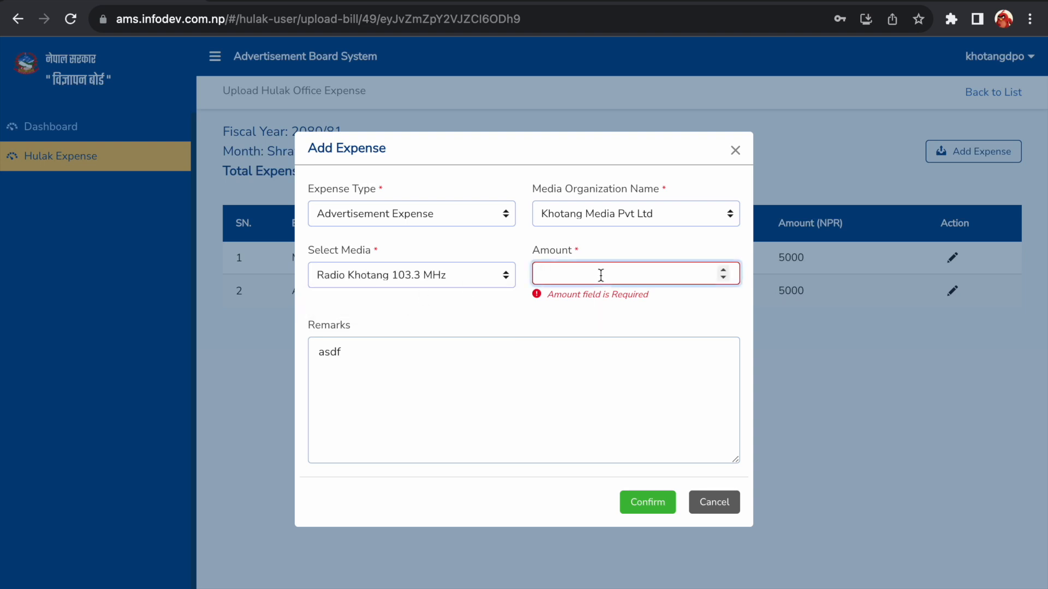
text(50000)
key(Tab)
key(BackSpace)
text(Advertisement expense for shrawan.)
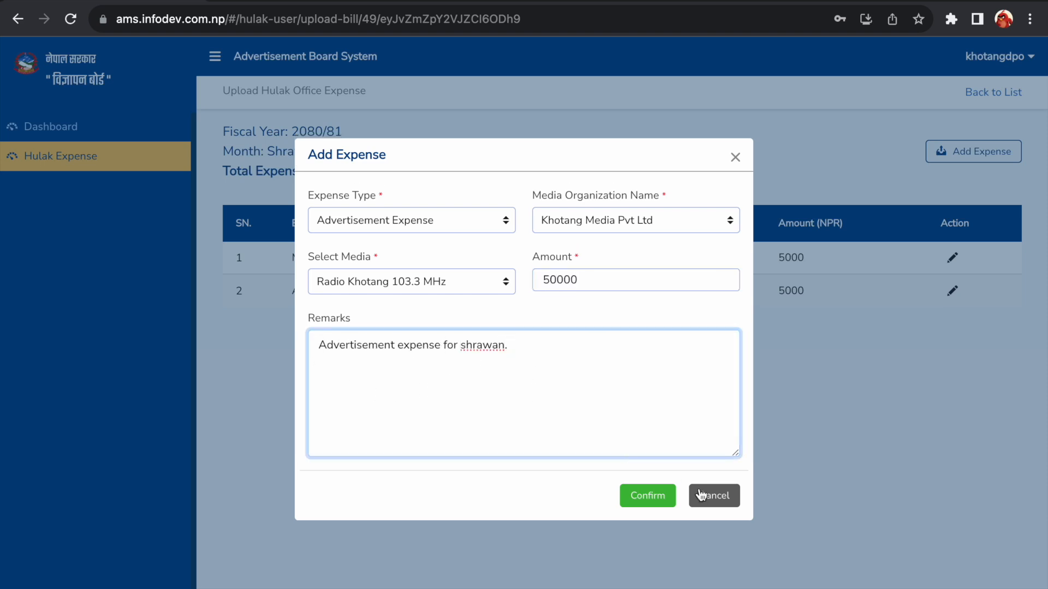
click(667, 498)
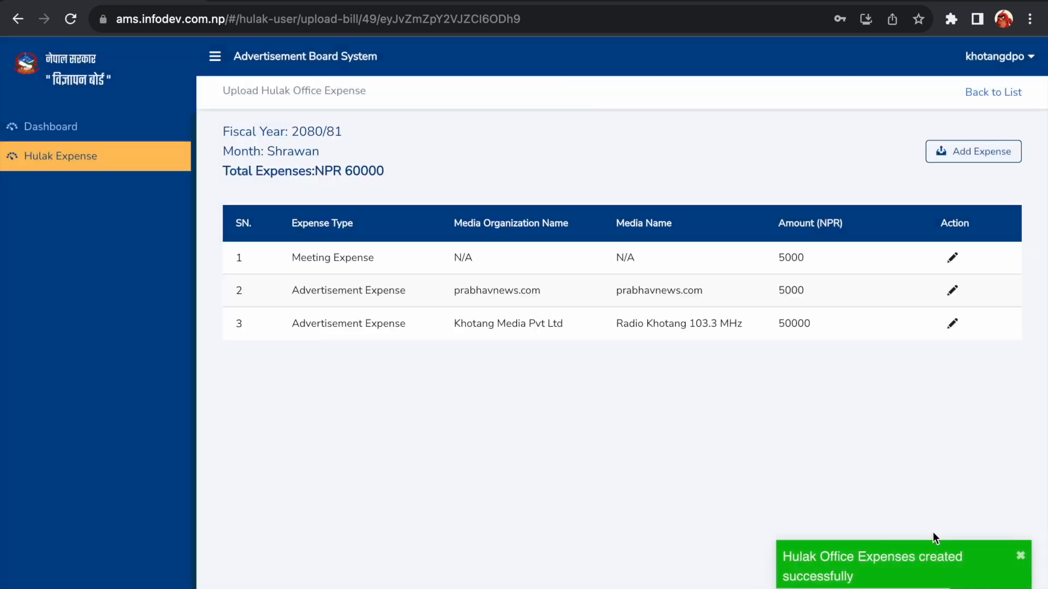
drag(292, 326, 511, 322)
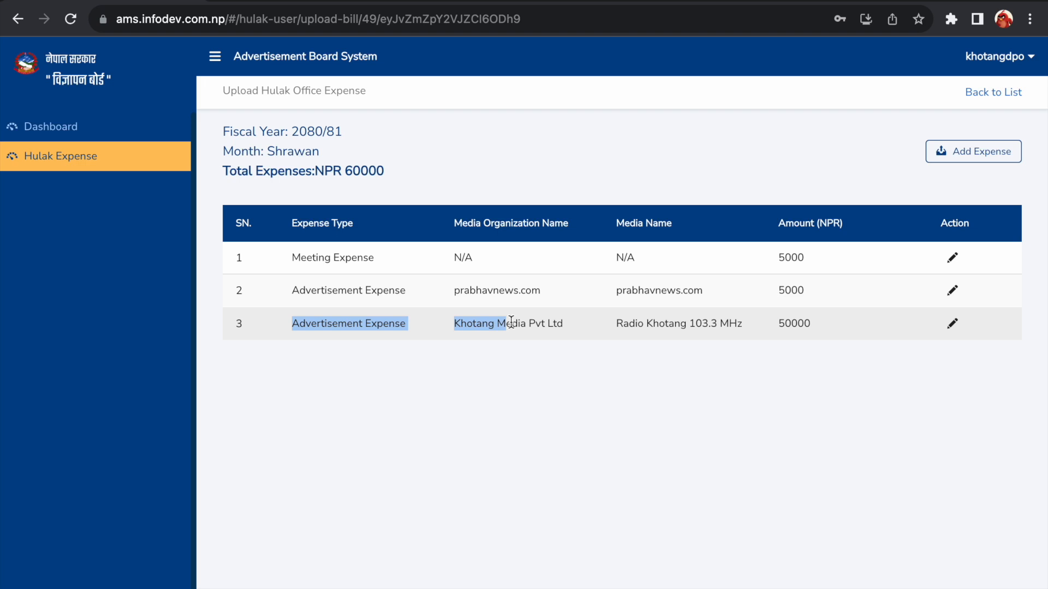
Step: Open the Khotang Media Pvt Ltd advertisement expense for editing and close it without changing anything
click(664, 344)
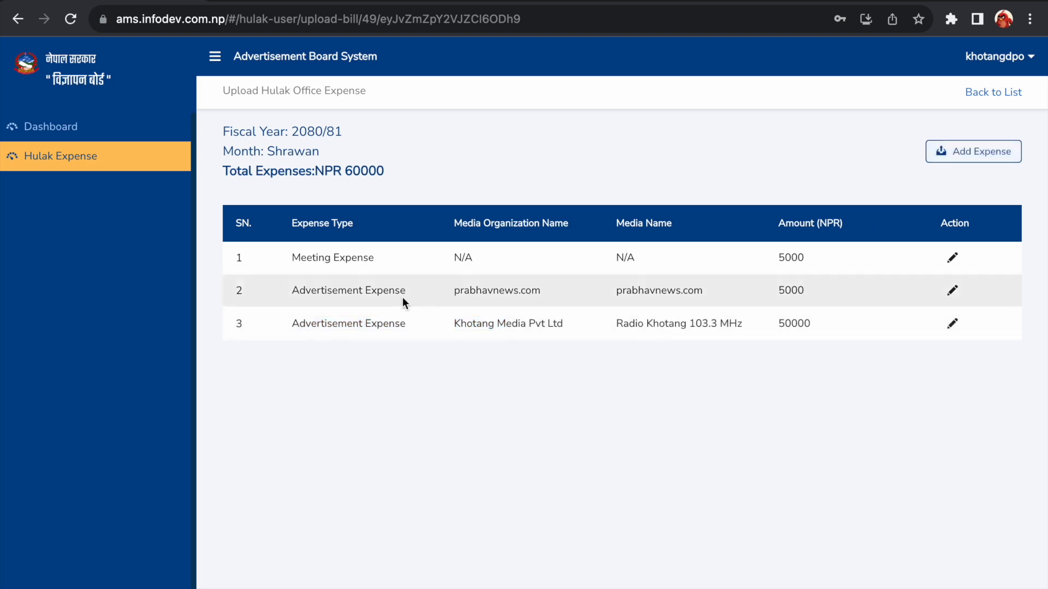
click(953, 324)
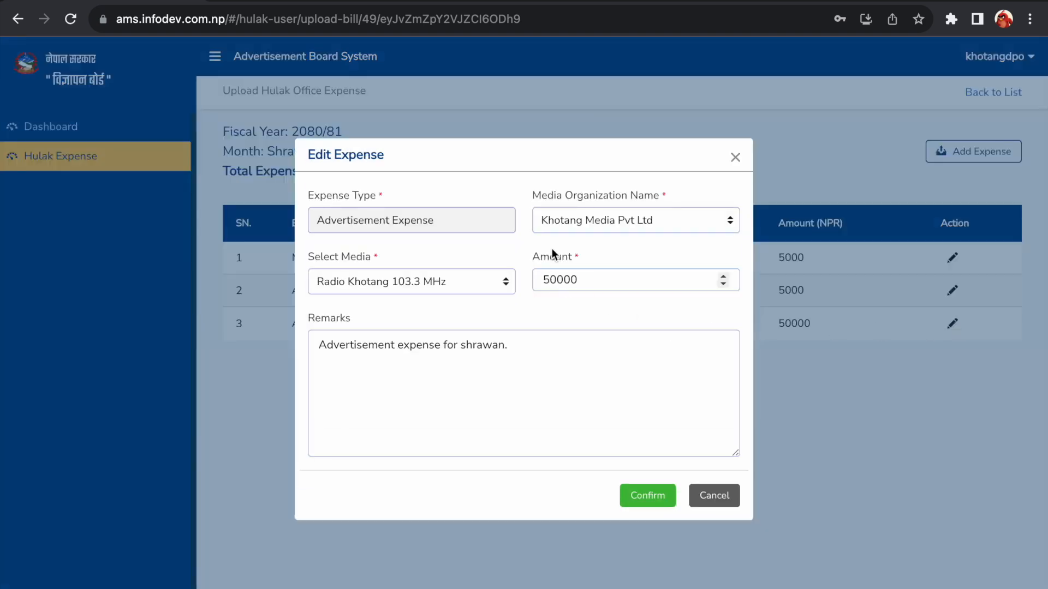
click(735, 158)
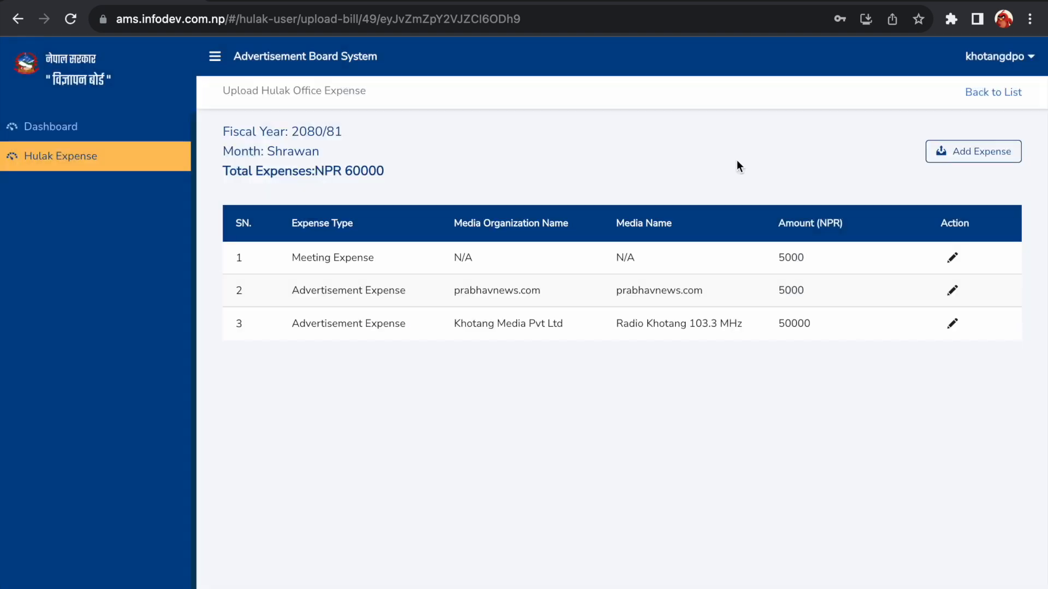
Step: Return to the month list and check the remaining advertisement amount for fiscal year 2080/81
click(1006, 93)
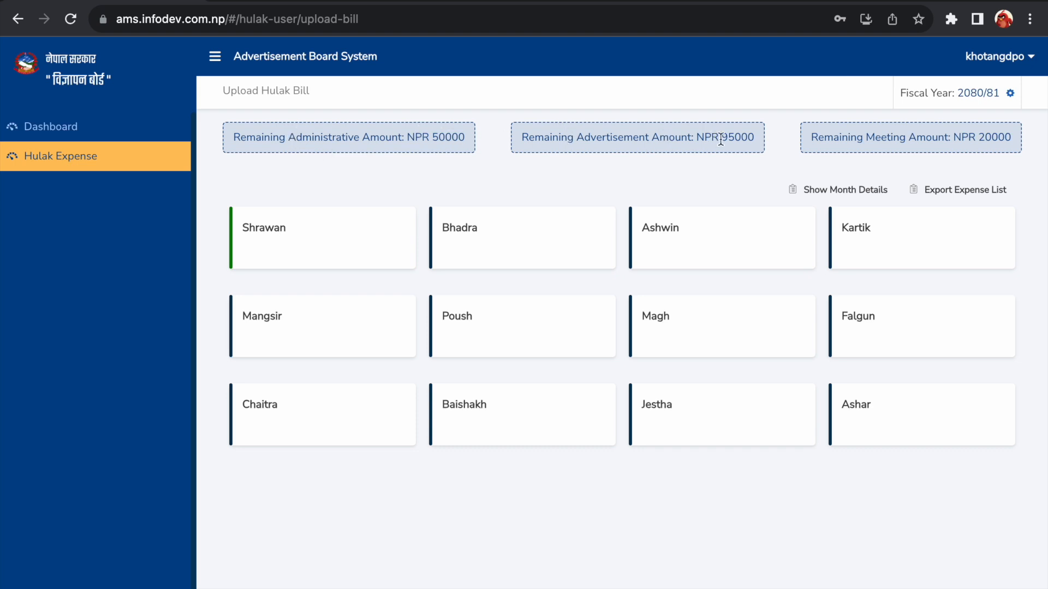
drag(720, 139, 754, 141)
click(679, 161)
Step: Show the expense details for all months, look into Shrawan's expense entries and return to the month list
click(847, 188)
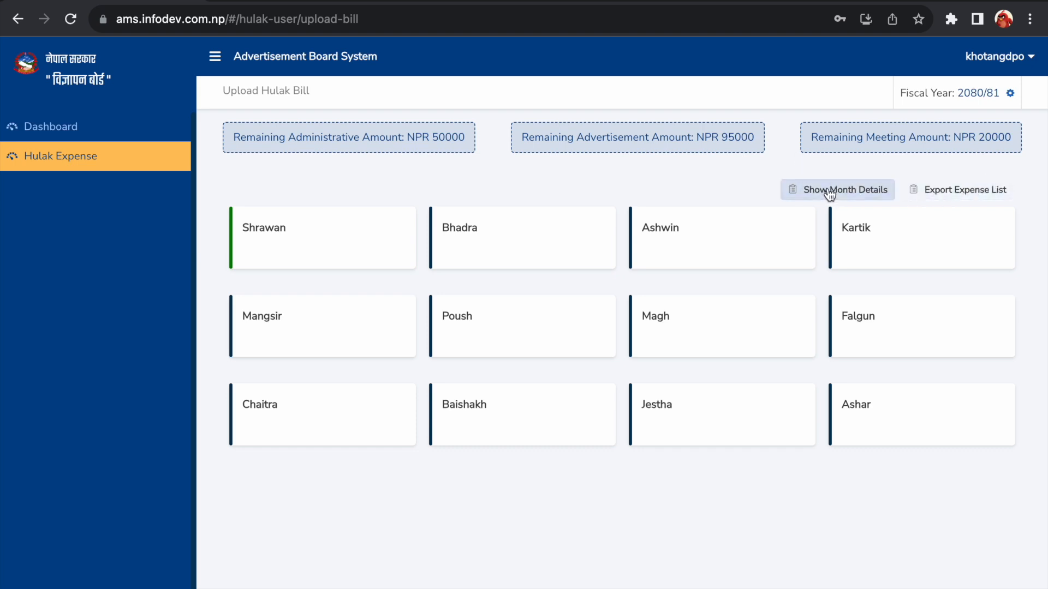
click(829, 191)
scroll(620, 322, down, 1)
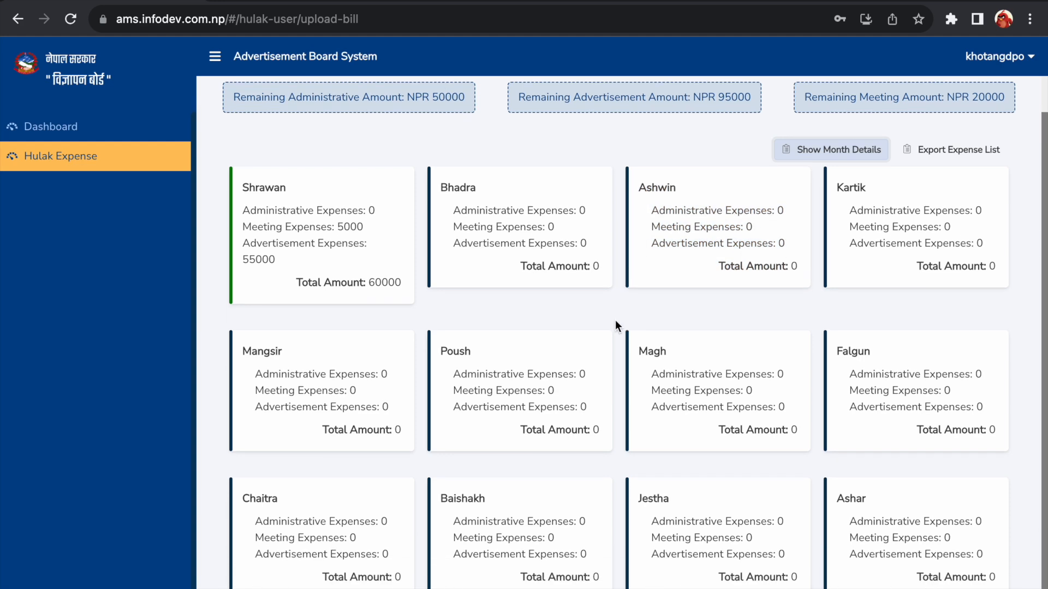
click(335, 200)
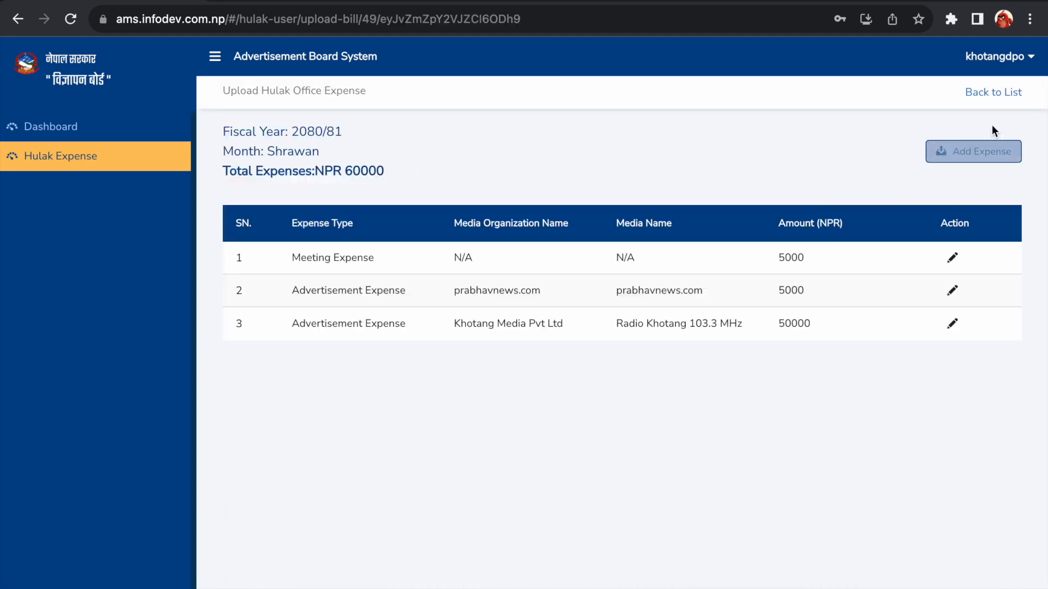
click(993, 92)
Step: Export the expense list and open the downloaded Excel file
click(889, 188)
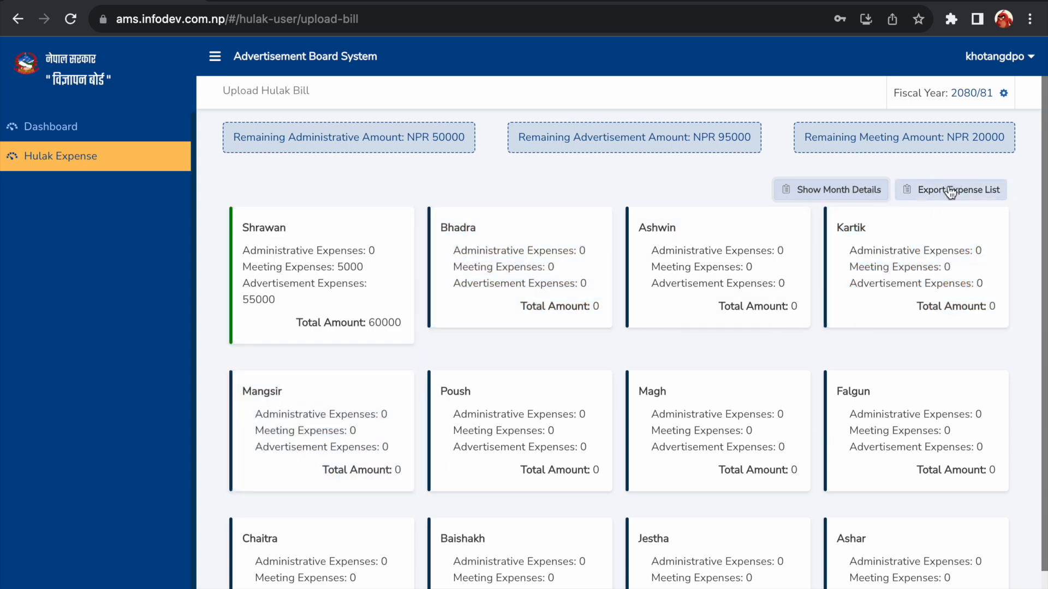
click(987, 197)
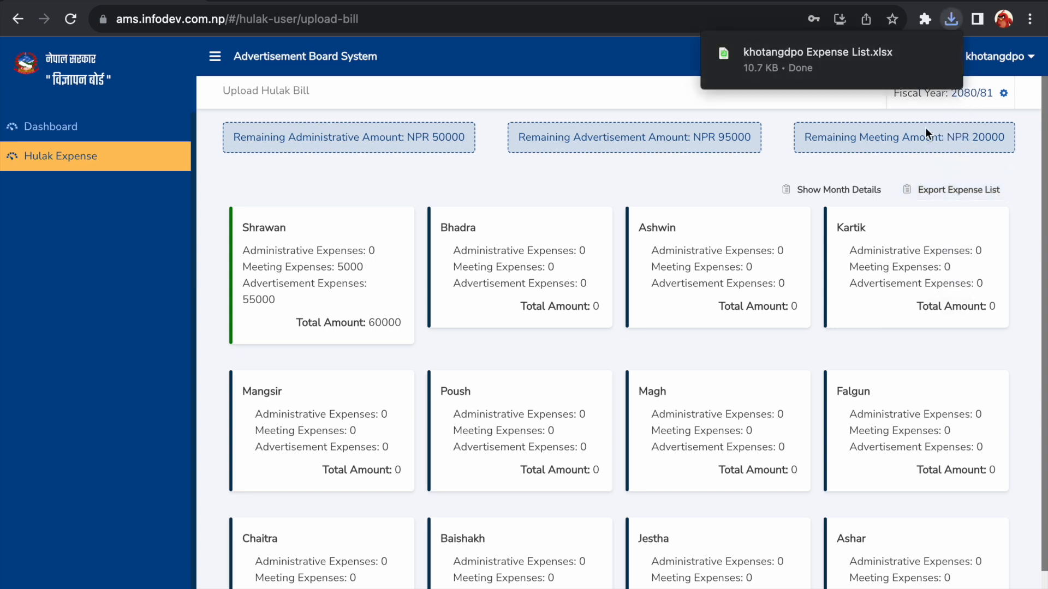
click(860, 54)
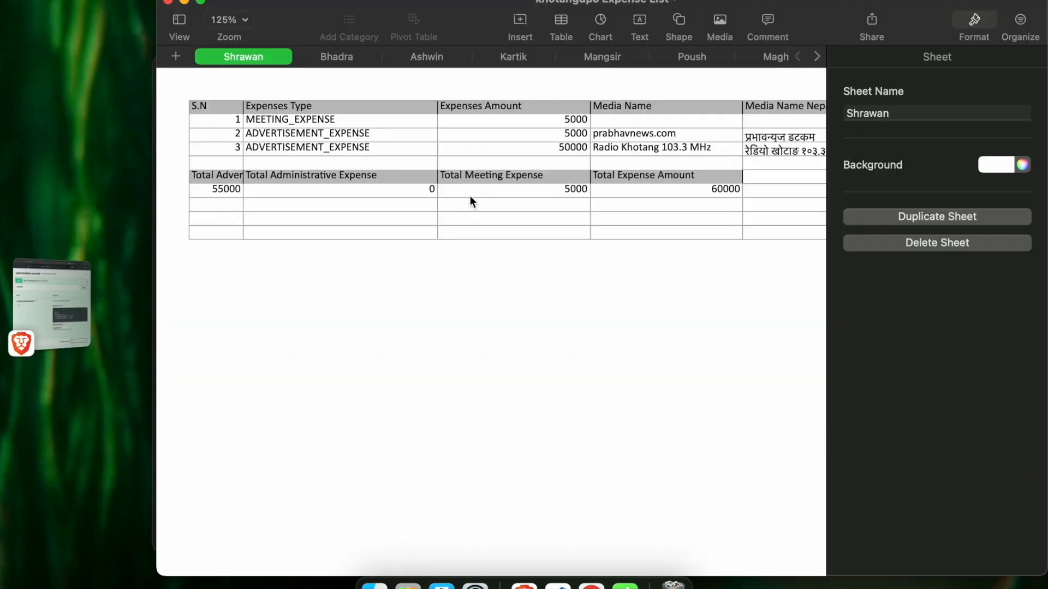
Step: Review the exported Shrawan sheet across all its columns through to Remarks
scroll(610, 227, right, 10)
scroll(610, 227, right, 5)
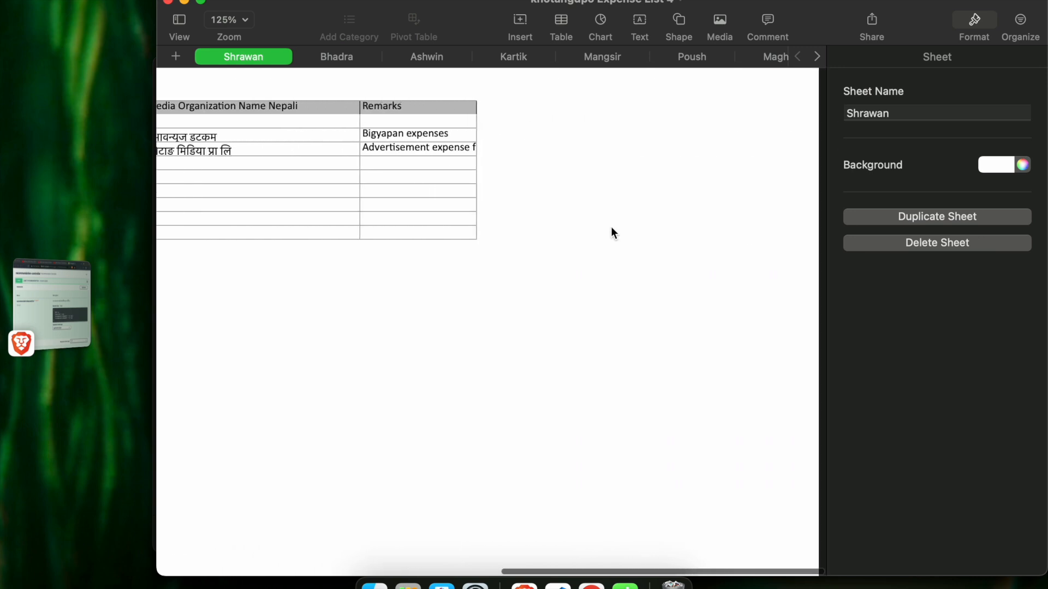
scroll(610, 227, left, 15)
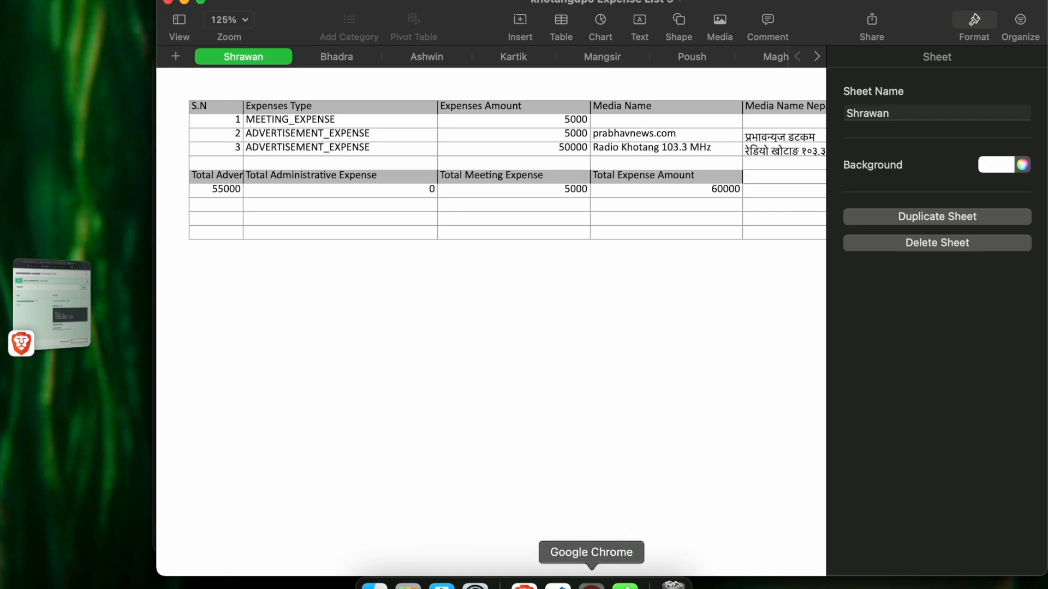
Step: Switch back to Google Chrome and log out of the Advertisement Board System
click(591, 584)
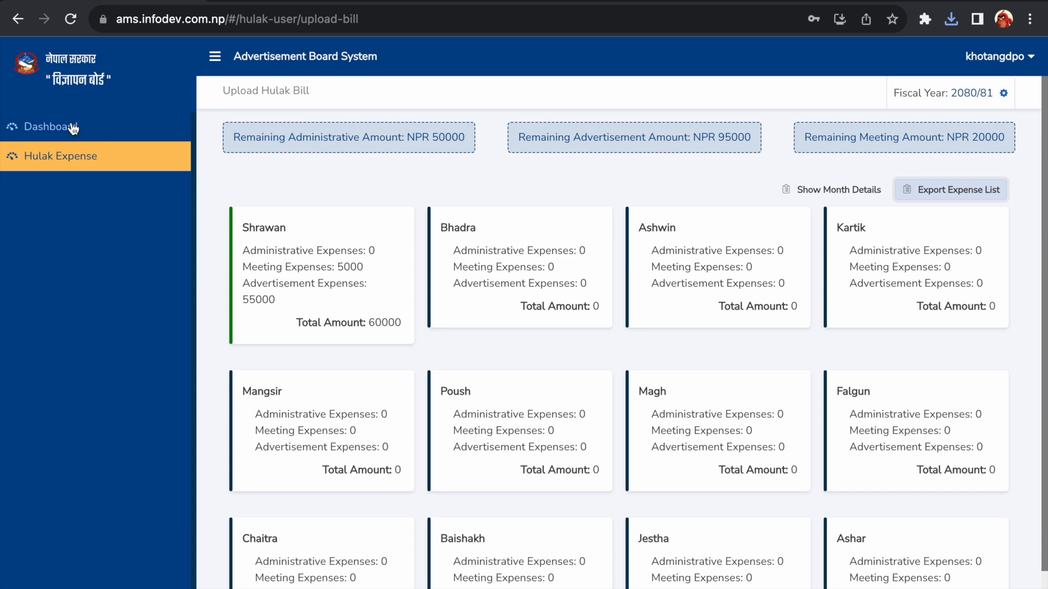
click(1013, 62)
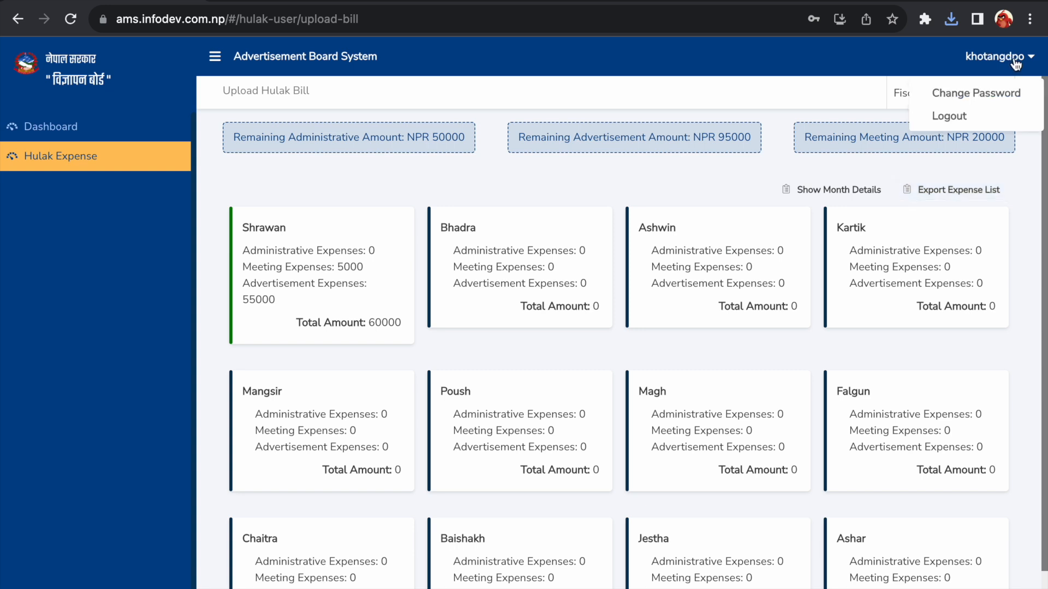
click(948, 116)
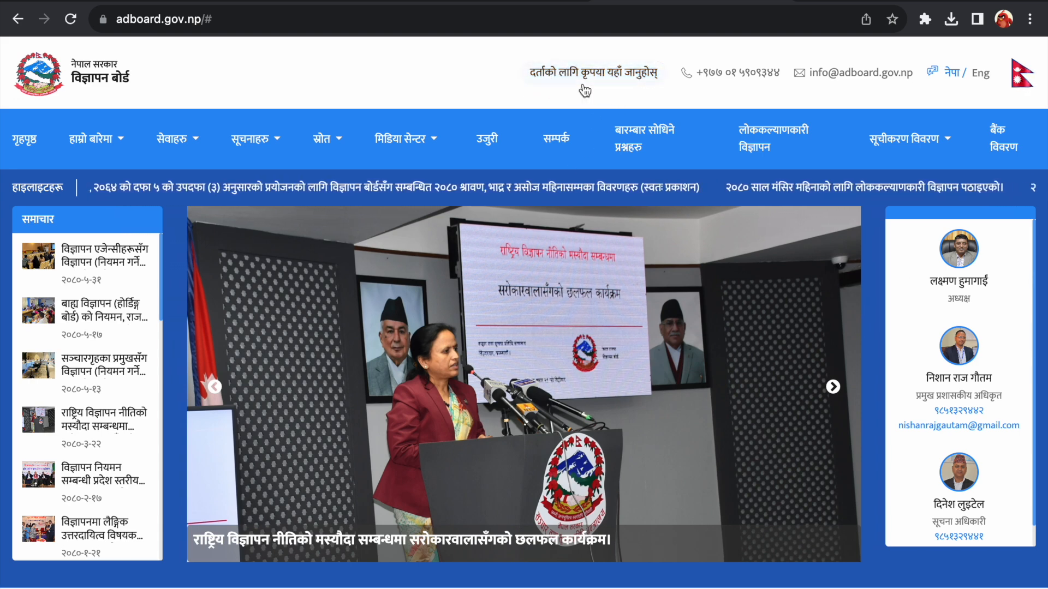
Step: Follow the registration link on the adboard.gov.np site to the system's login page and activate the username field
click(611, 77)
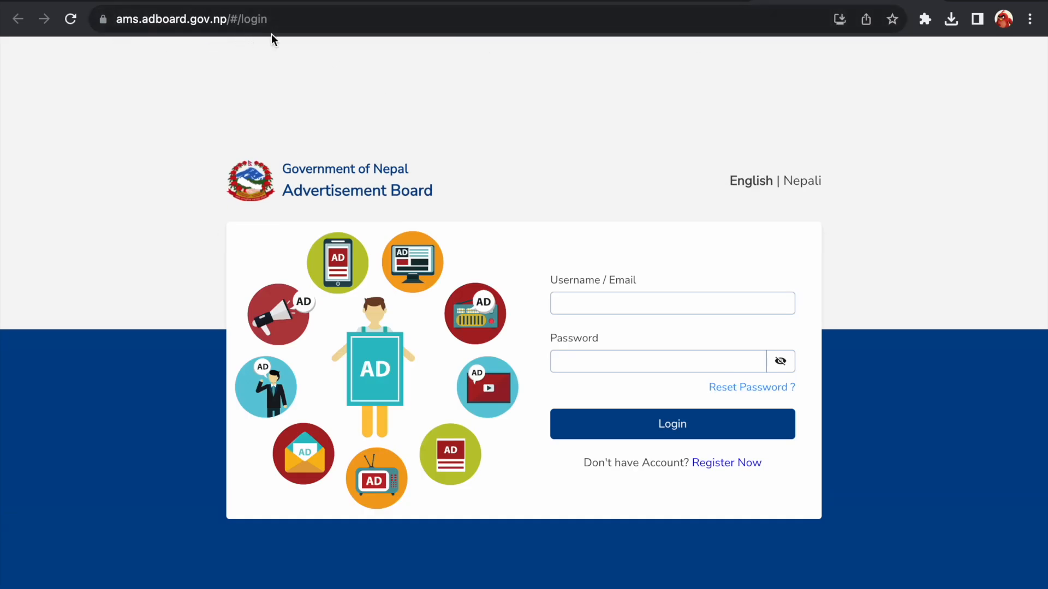
click(606, 309)
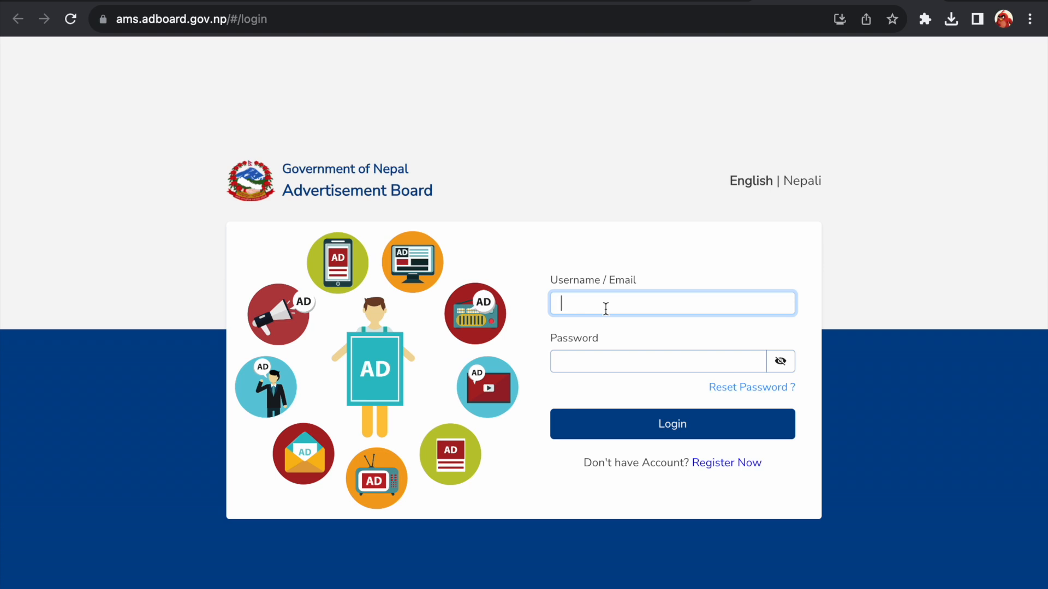
mouse_move(606, 1)
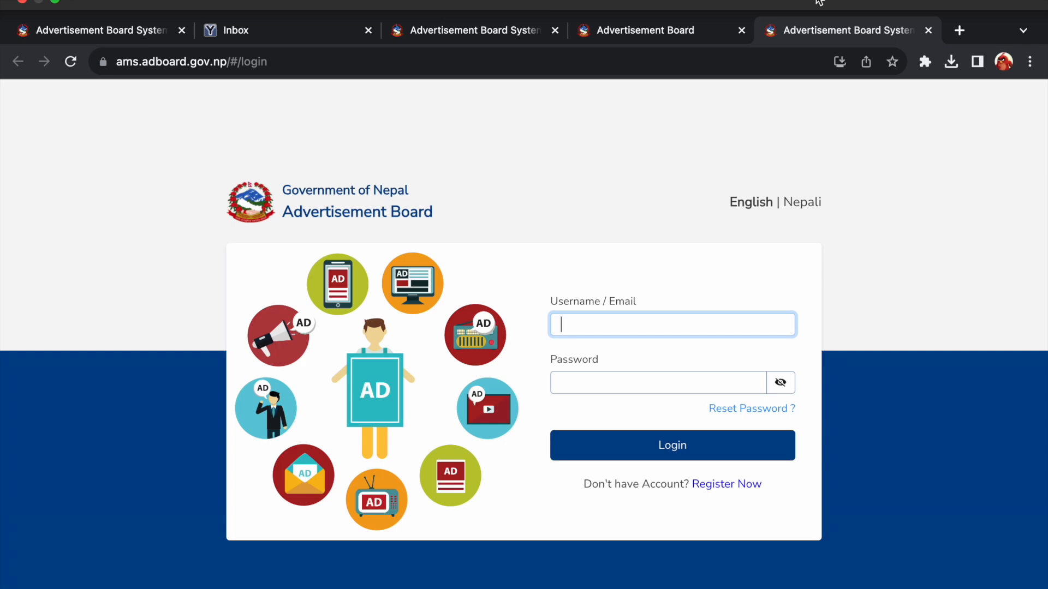